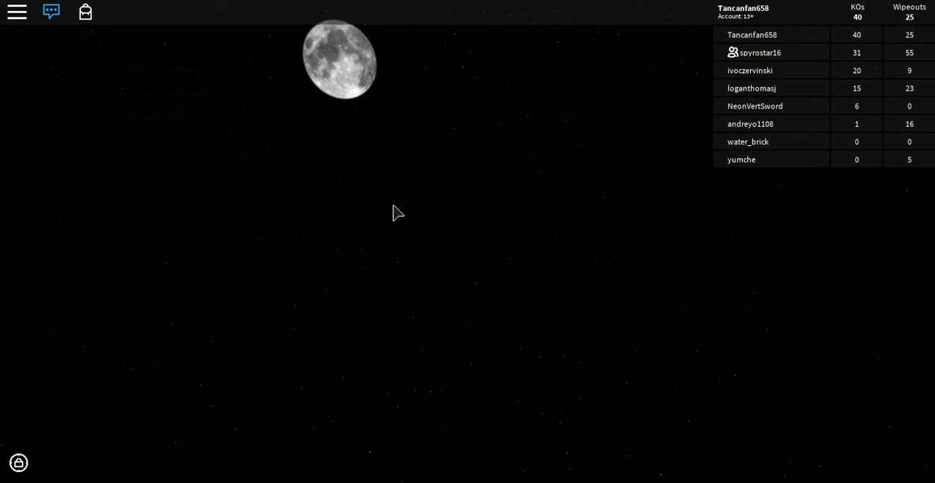
Send 'I testify to Spyo' to everyone through the game chat under the night sky.
key(slash)
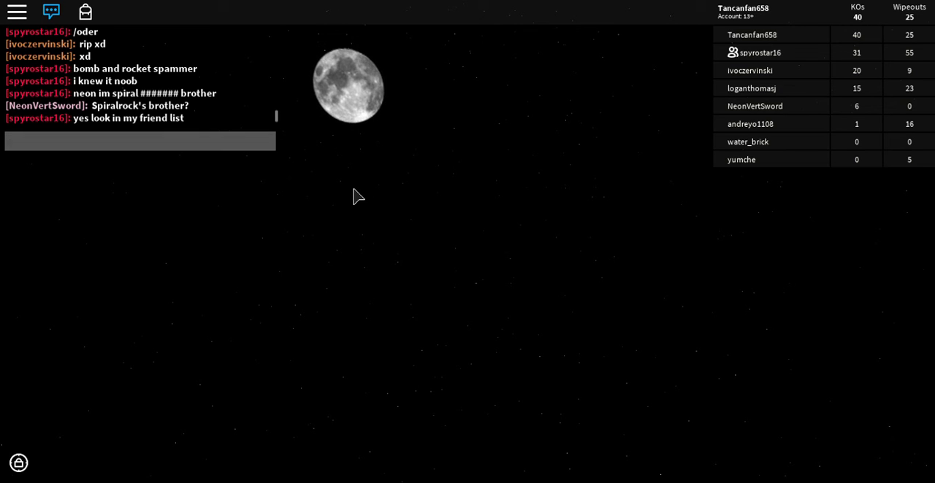
text(I testify to)
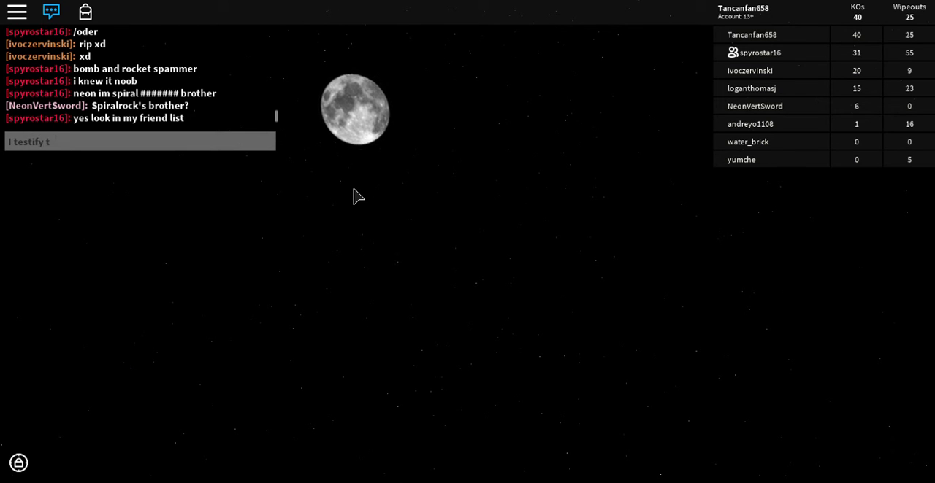
text( Spir)
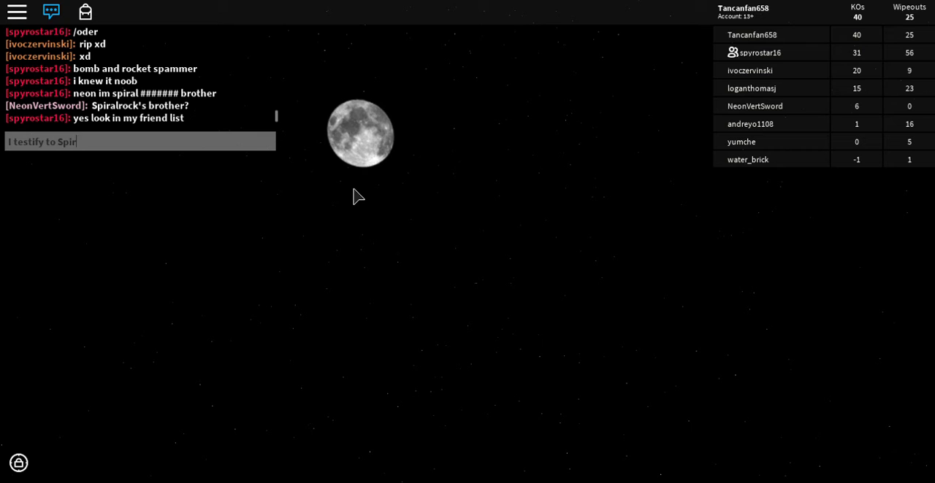
text(yo)
key(Return)
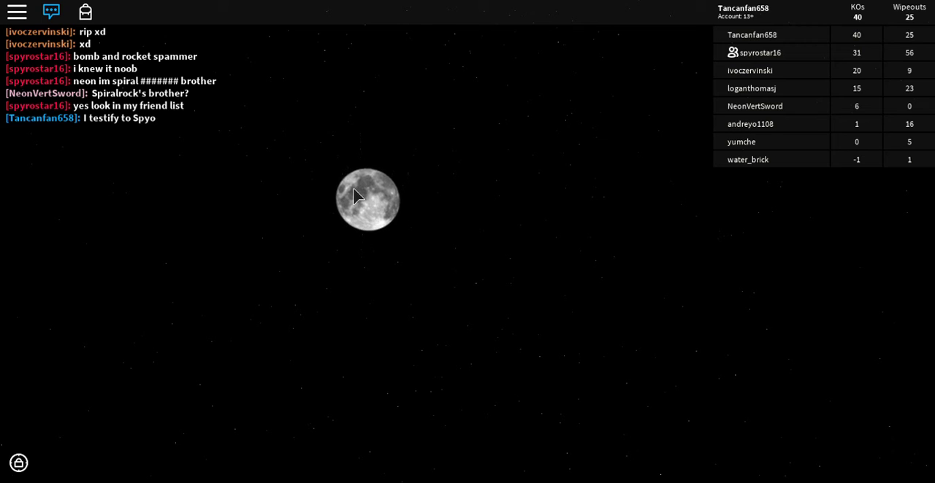
key(shift)
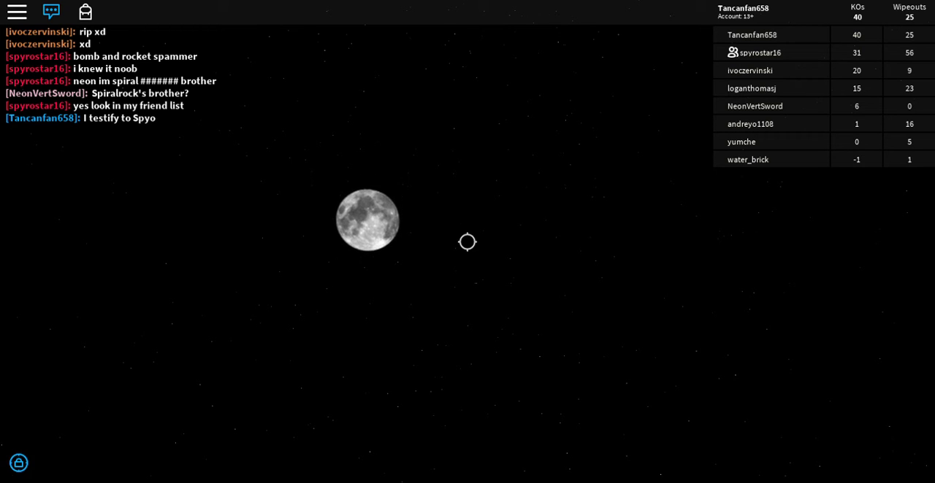
key(slash)
text(For I know)
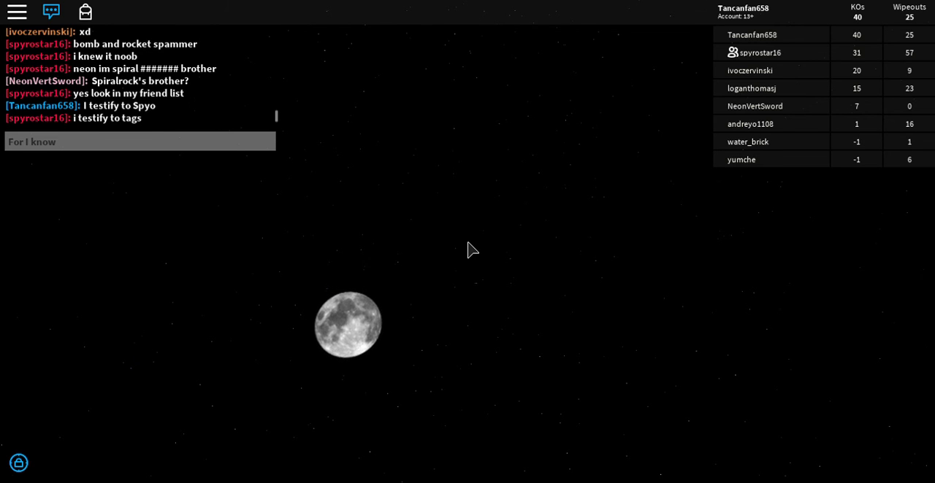
text(t)
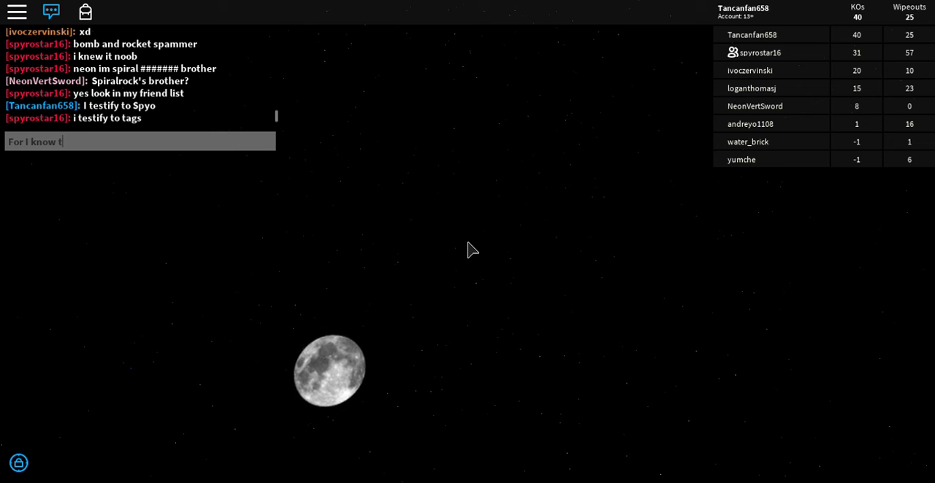
text(his)
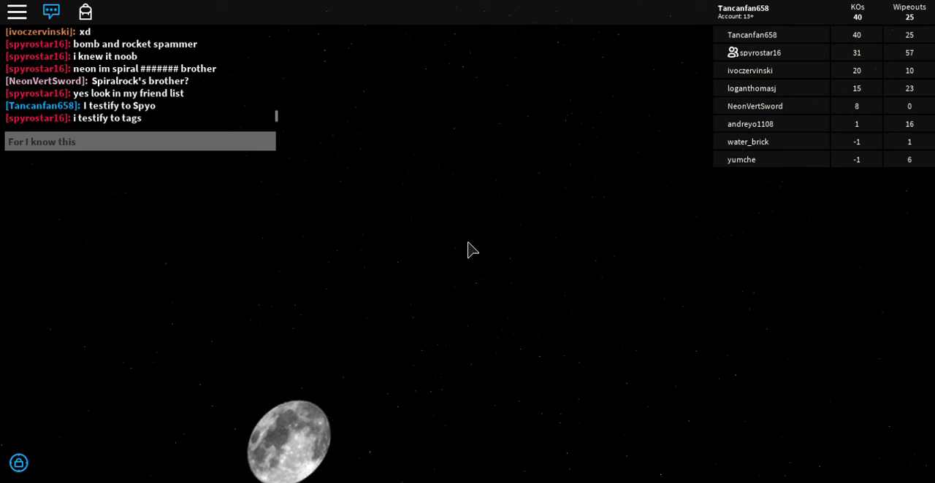
key(BackSpace)
key(BackSpace)
key(BackSpace)
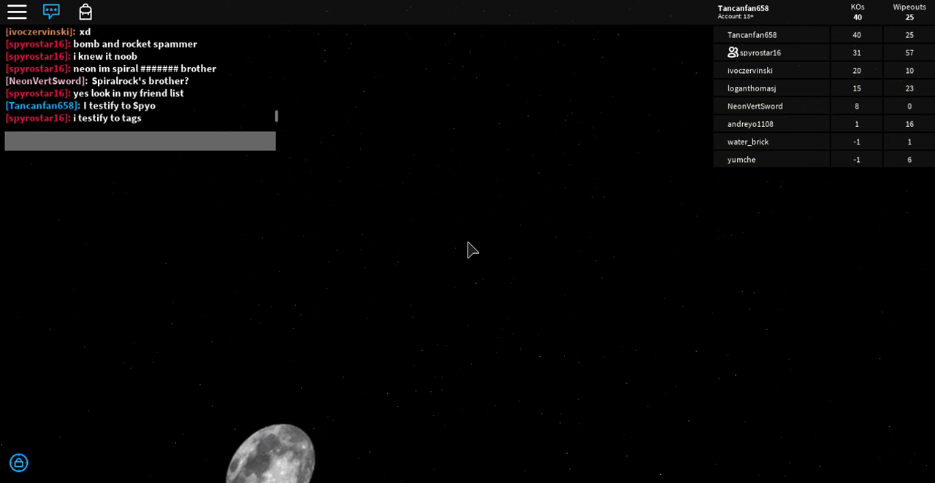
key(Escape)
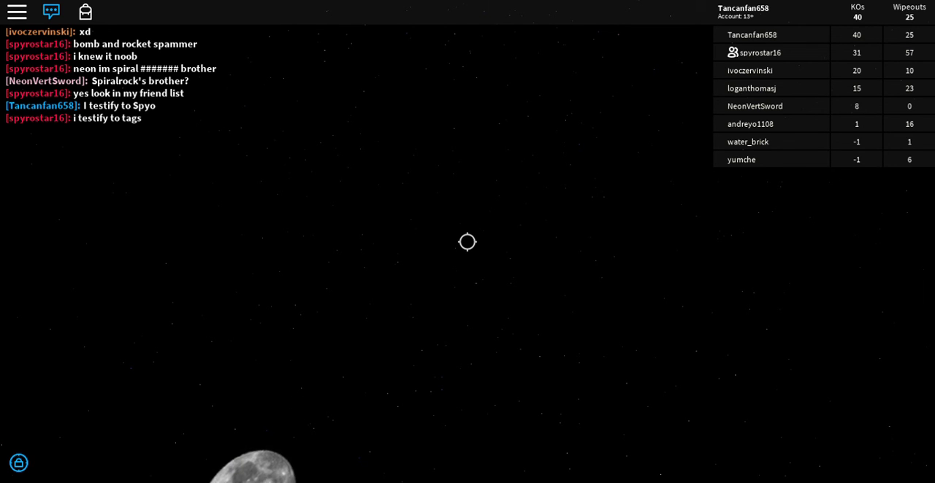